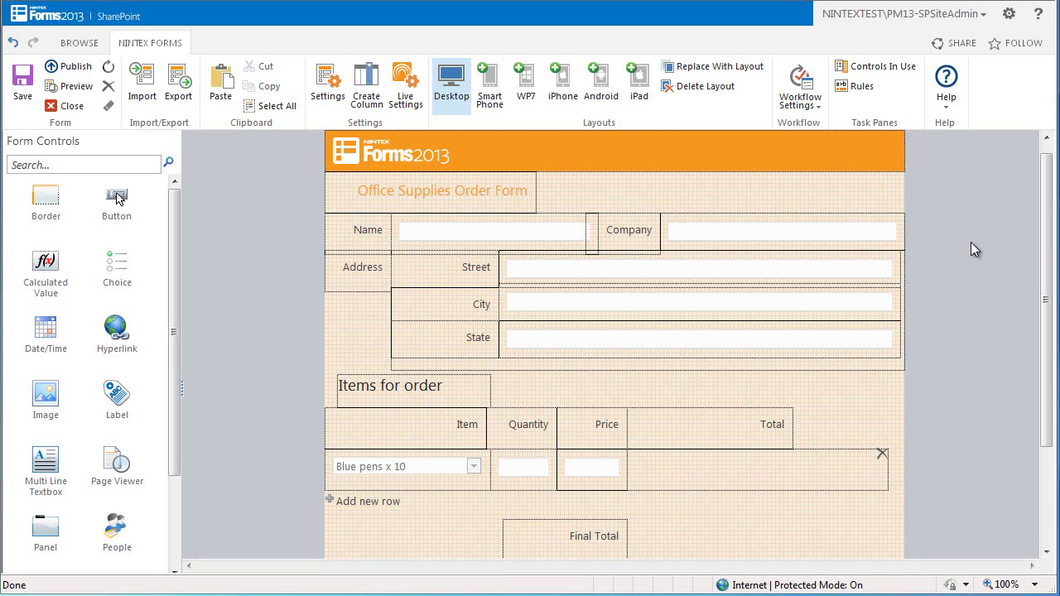
- Drop a Calculated Value into the item row's Total cell, stretch it to fill the cell, and open its settings
drag(52, 279, 797, 477)
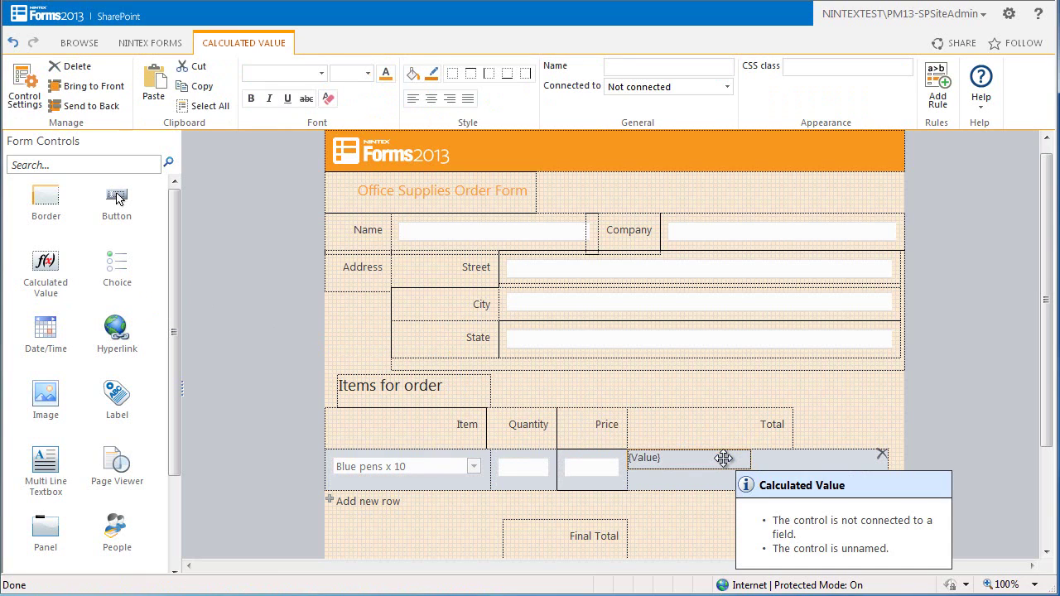
click(751, 463)
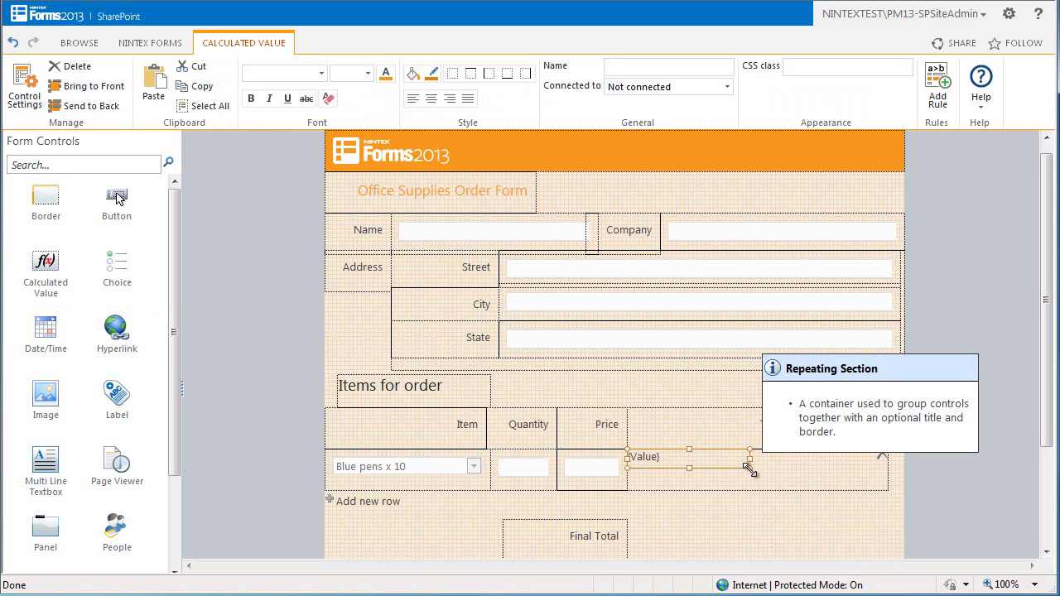
drag(748, 469, 789, 489)
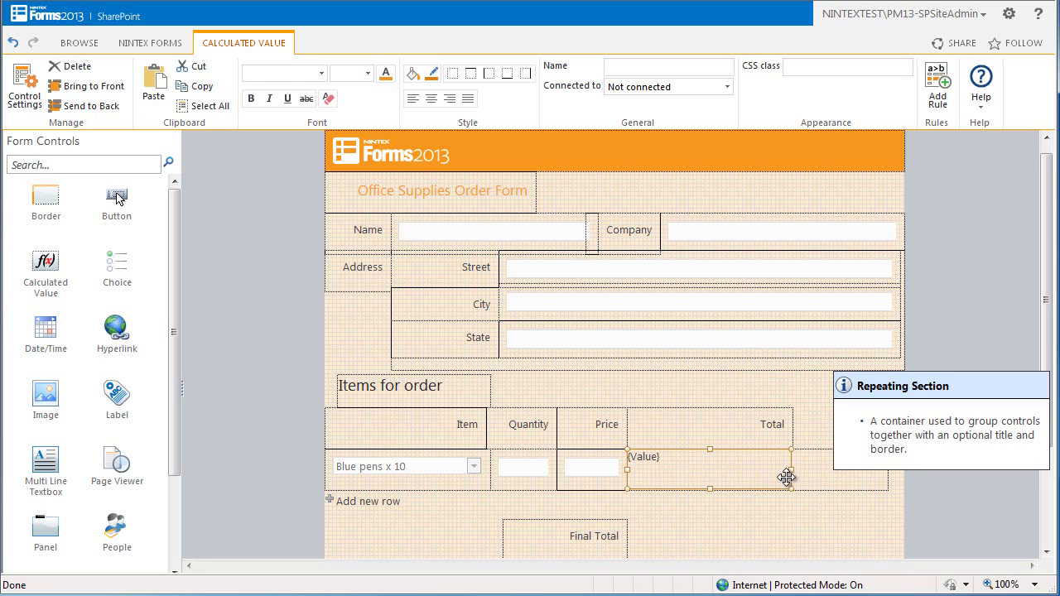
double_click(781, 475)
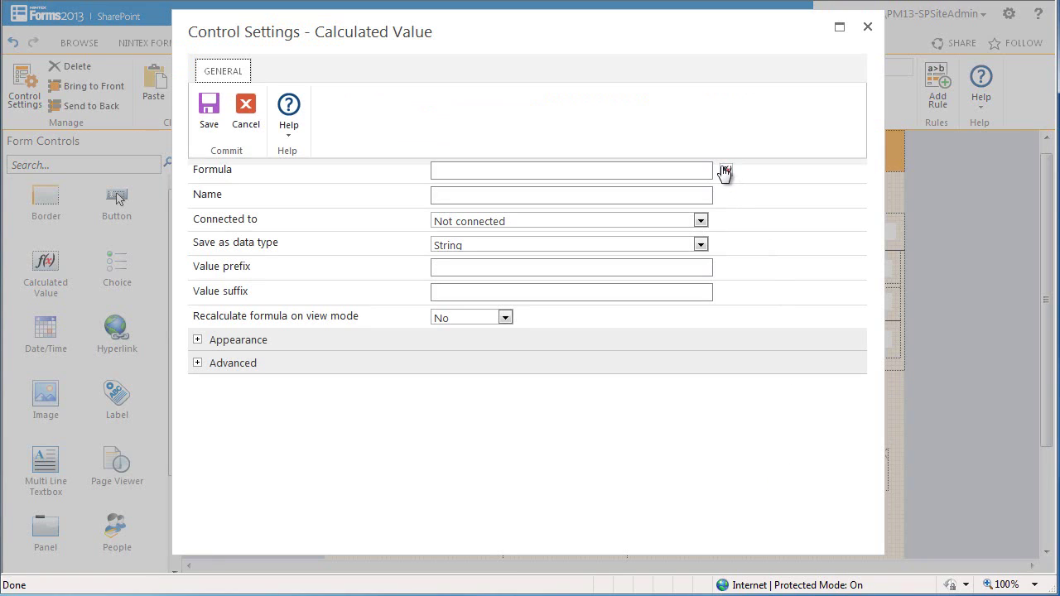
- Build the calculated value's formula as Quantity*Price
click(724, 171)
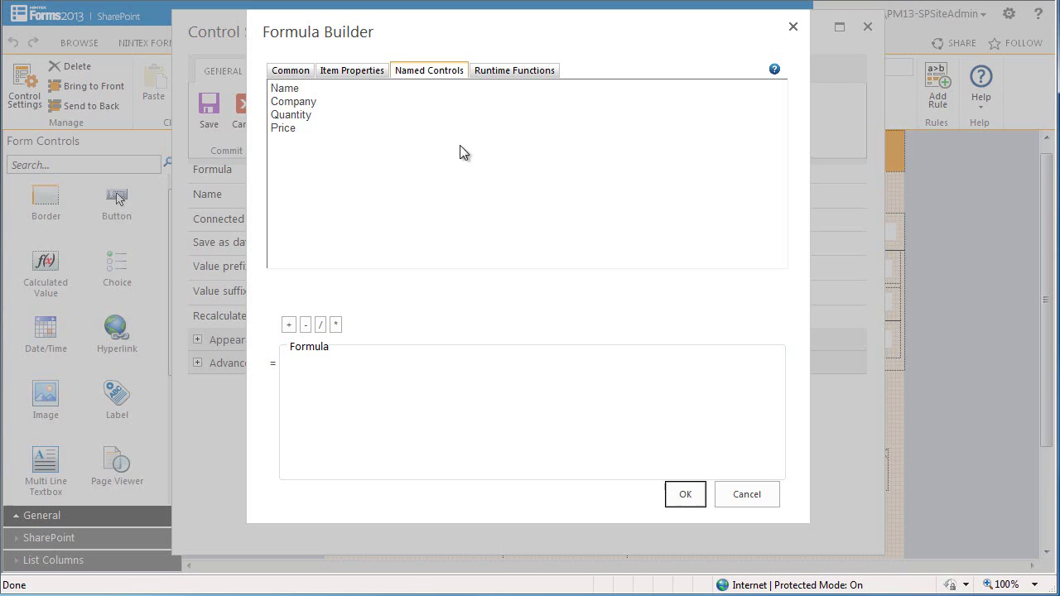
double_click(307, 115)
click(335, 325)
double_click(294, 126)
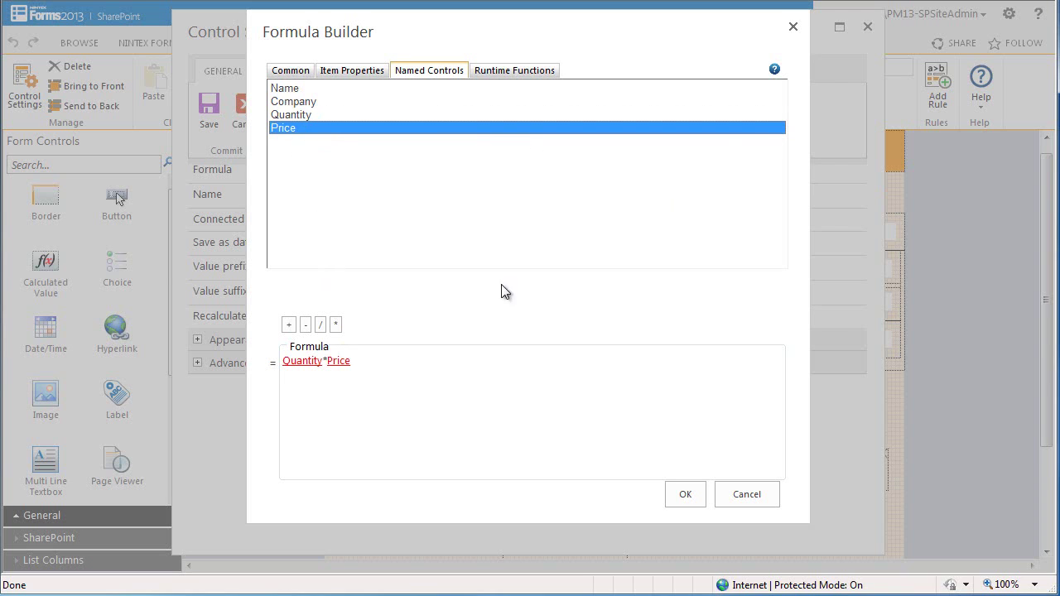
click(680, 493)
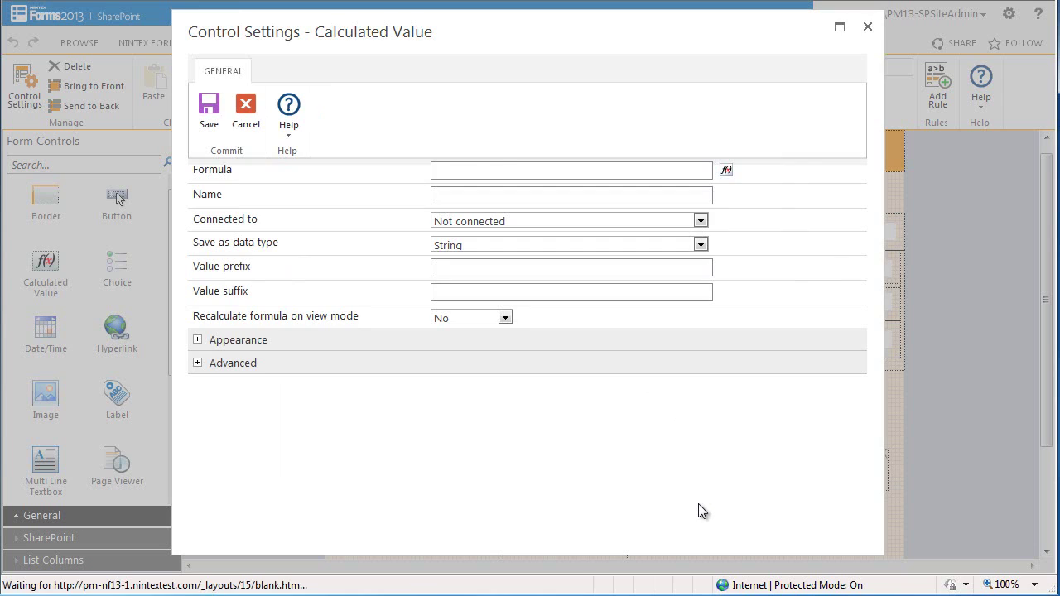
- Make it a Decimal named 'Line Total' with CSS class nf-form-input nf-section, and save
click(672, 245)
click(610, 285)
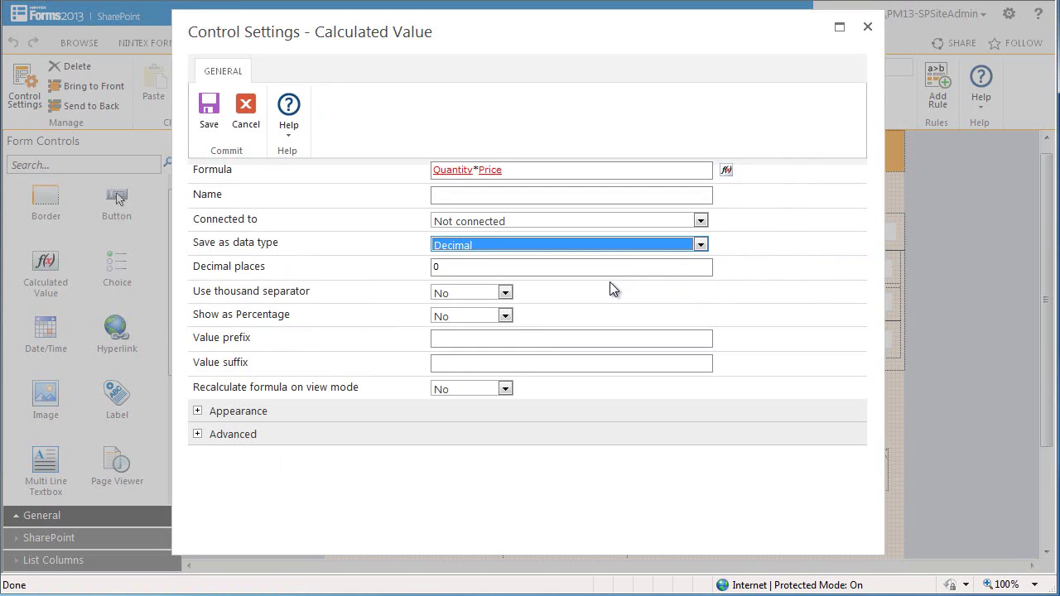
click(599, 194)
text(Line Total)
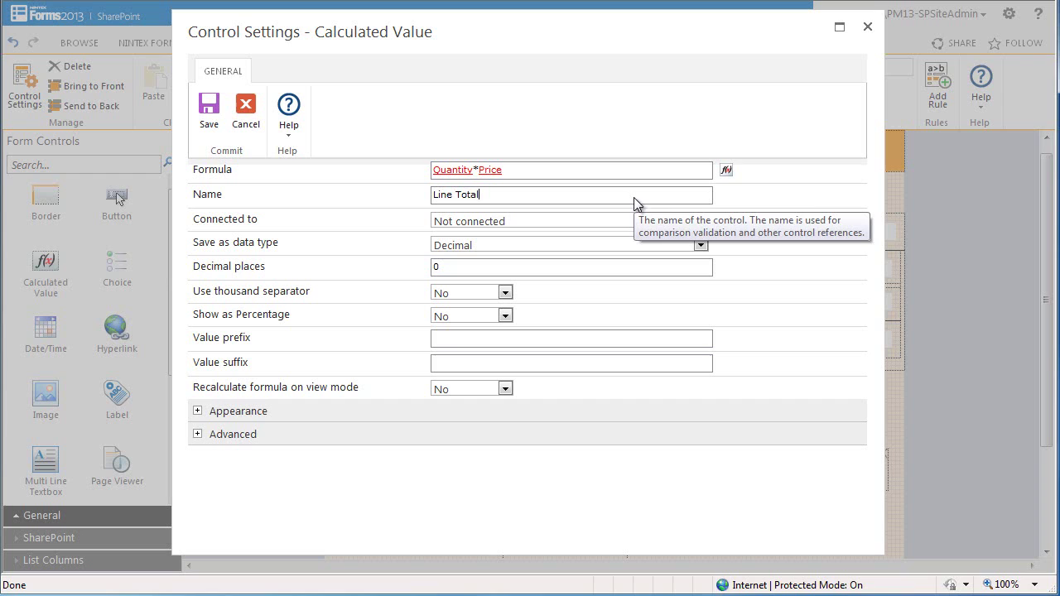
click(351, 416)
click(478, 511)
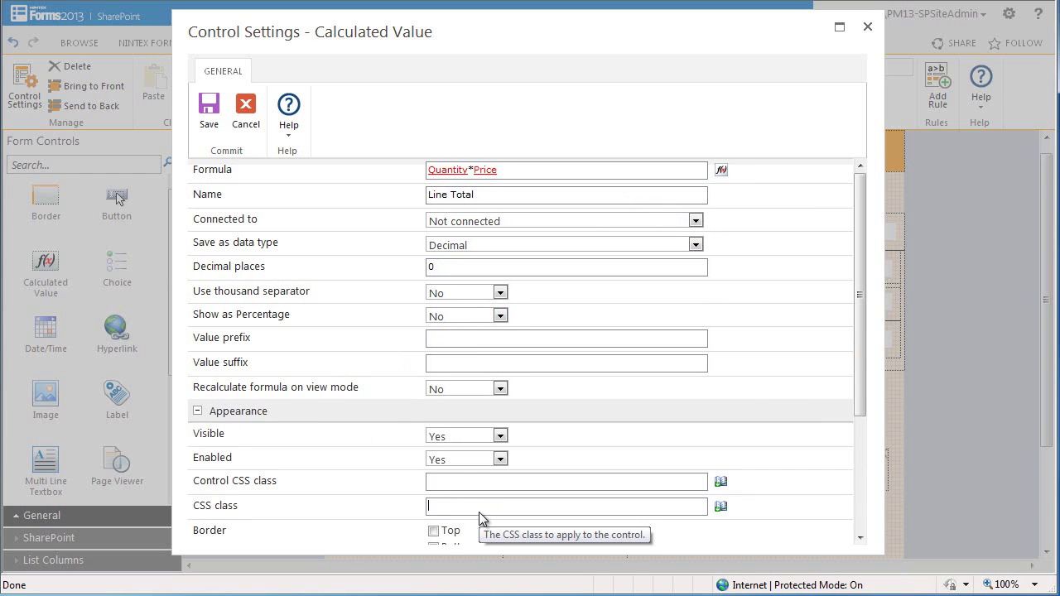
text(nf-form-input nf-section)
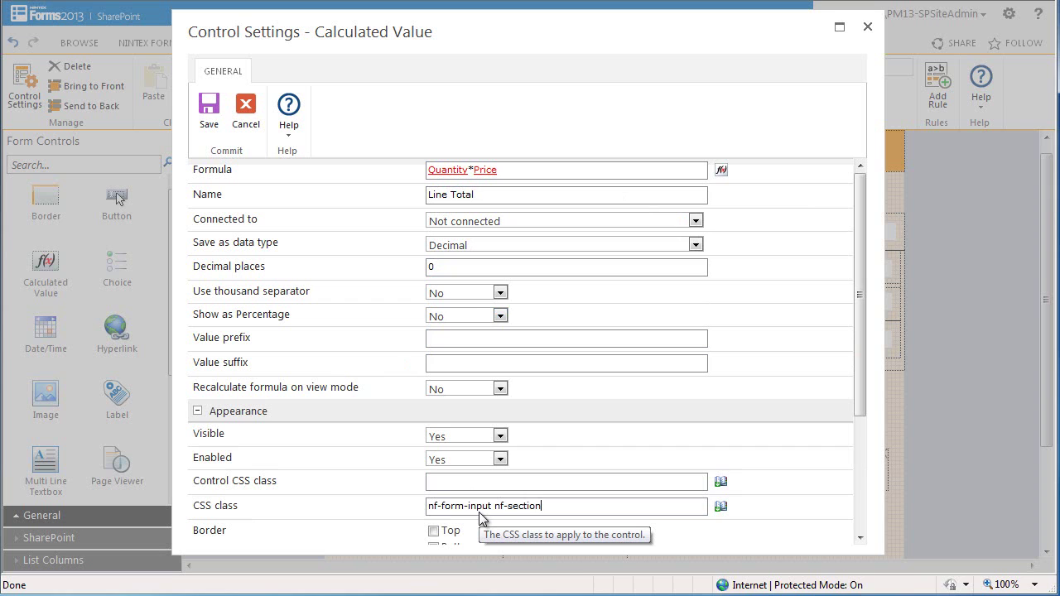
click(212, 130)
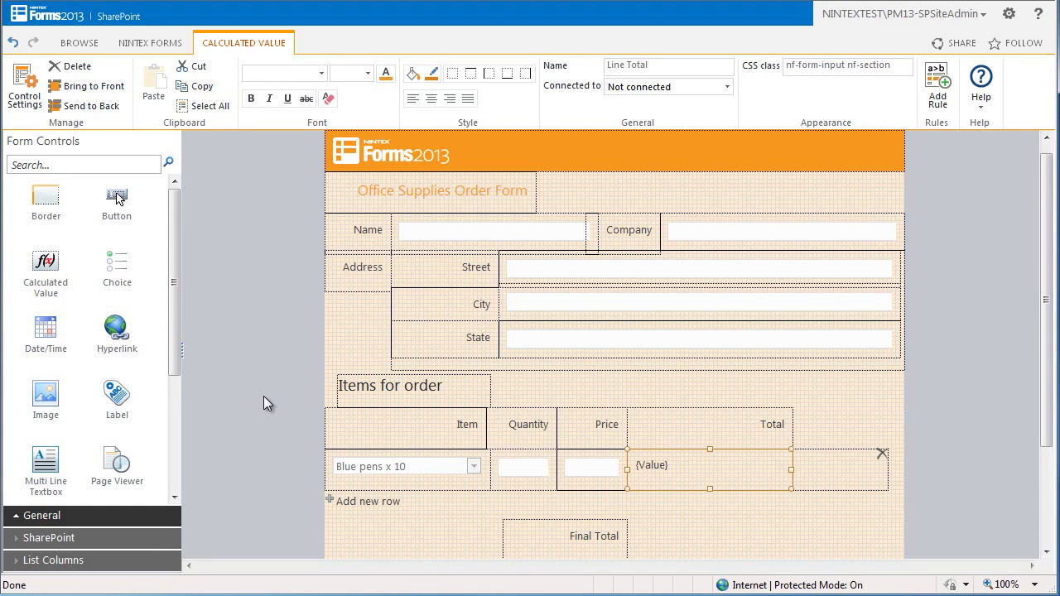
- Place a second Calculated Value beside the Final Total label and enlarge it to fill the cell
scroll(264, 395, down, 3)
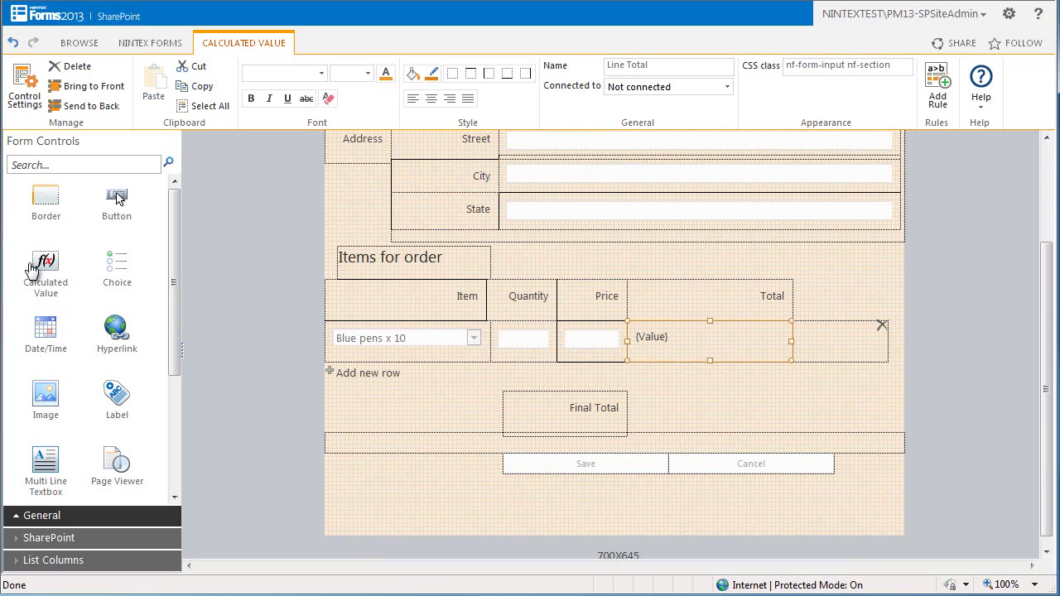
drag(76, 267, 636, 403)
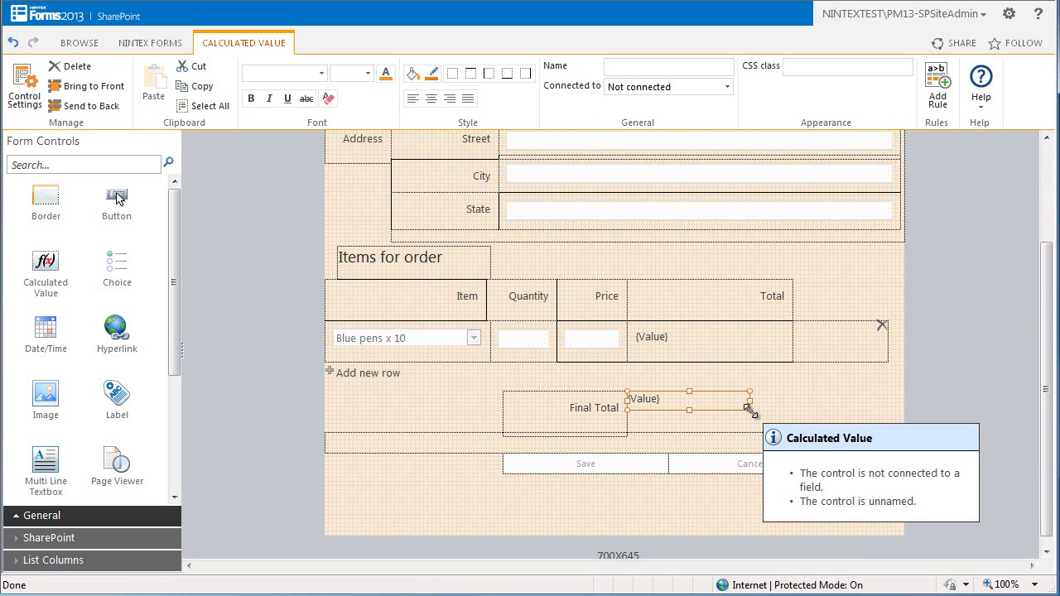
drag(749, 412, 791, 430)
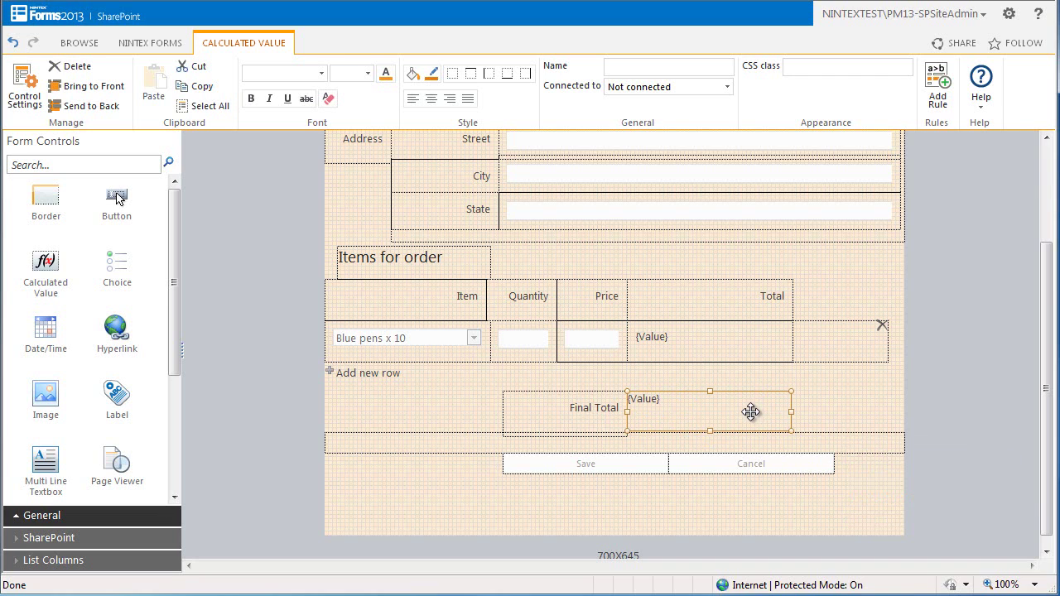
- Give the Final Total value the formula sum(Line Total)
double_click(750, 413)
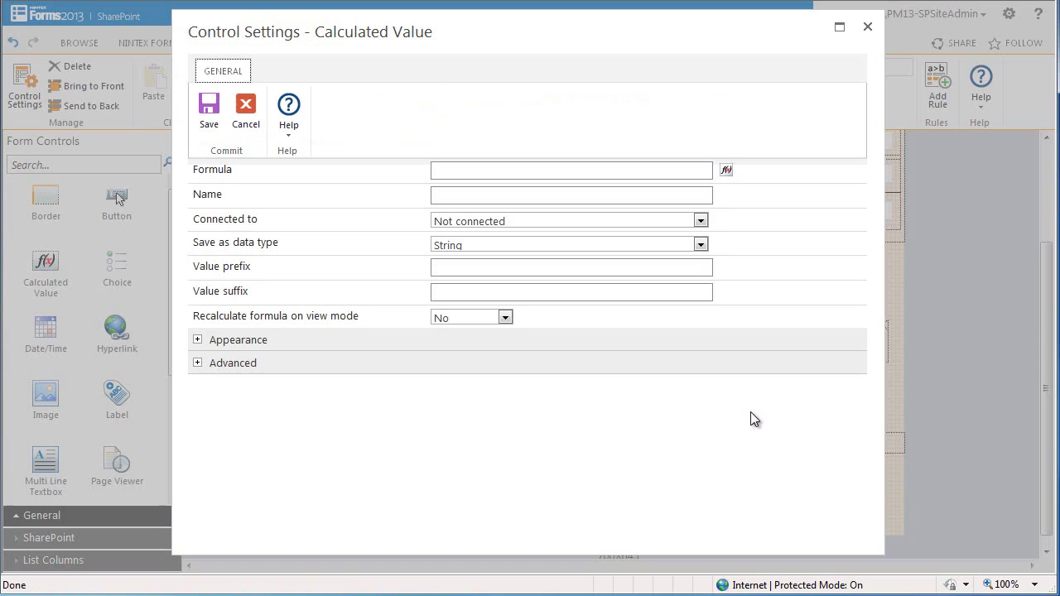
click(727, 170)
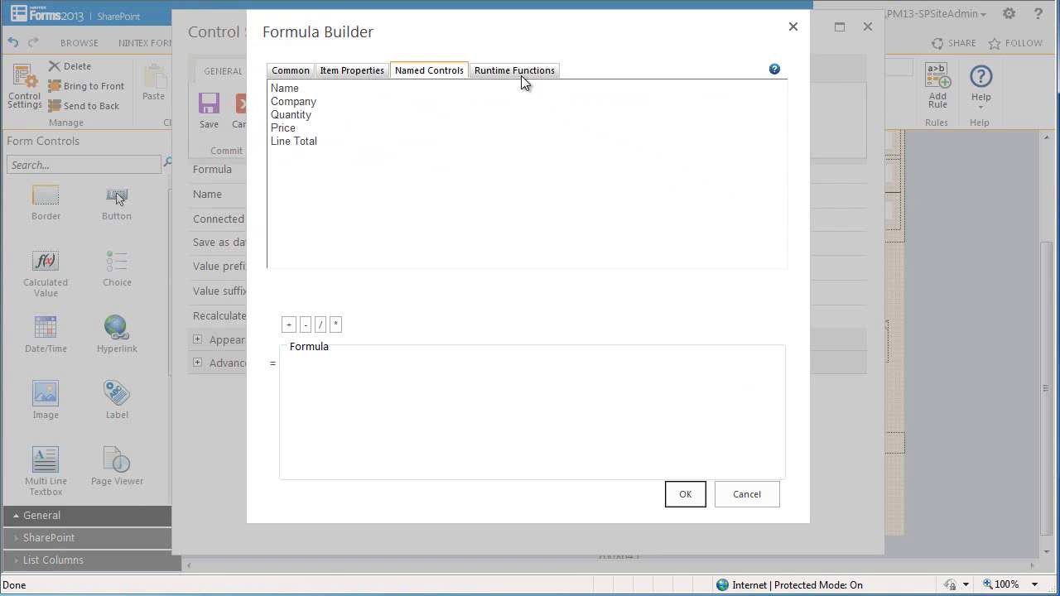
click(522, 74)
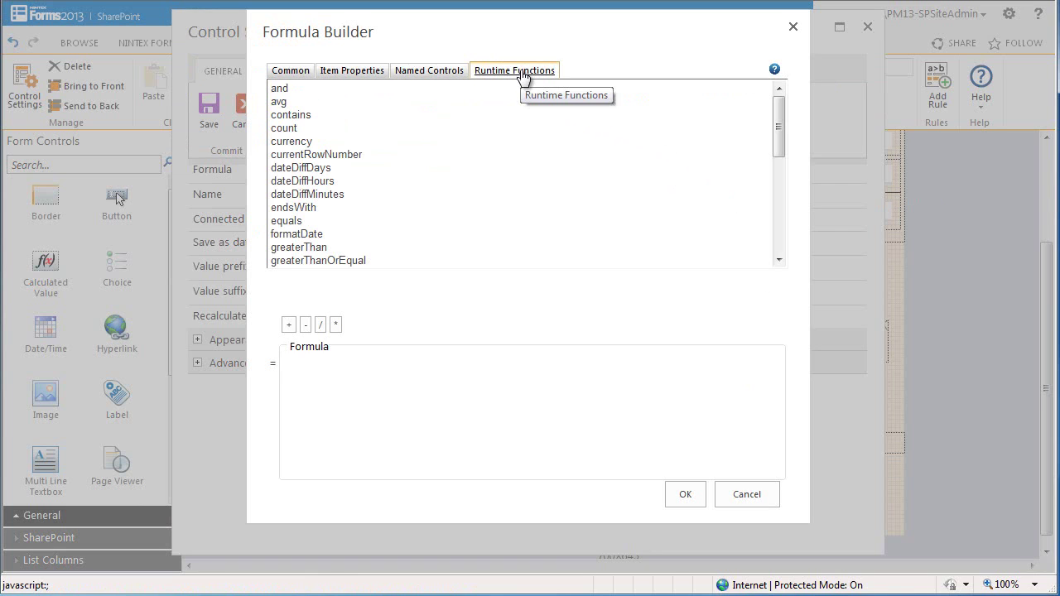
click(392, 183)
scroll(391, 183, down, 6)
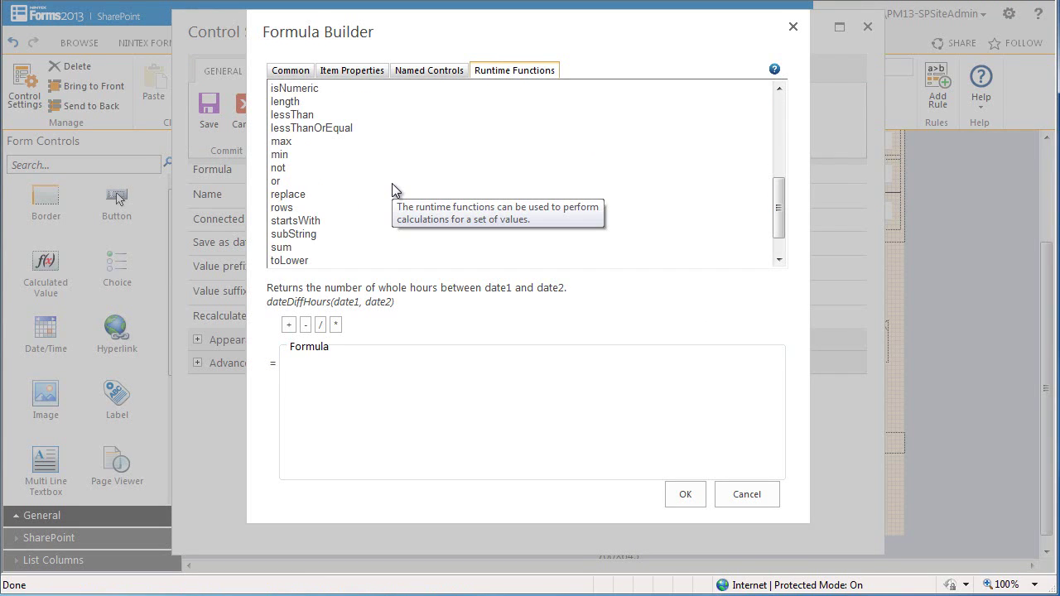
scroll(391, 183, down, 1)
double_click(313, 210)
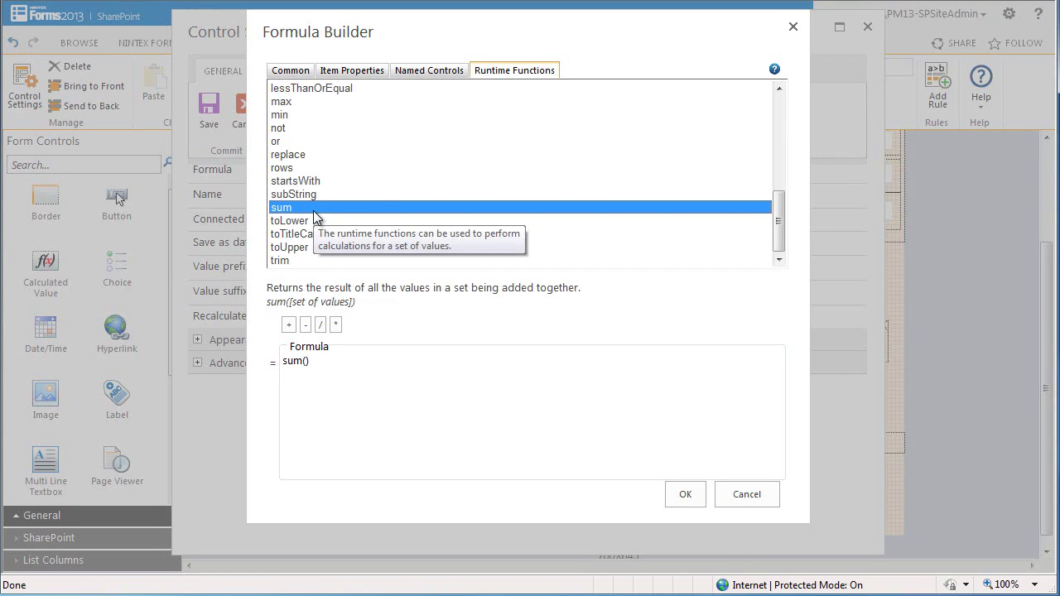
click(443, 75)
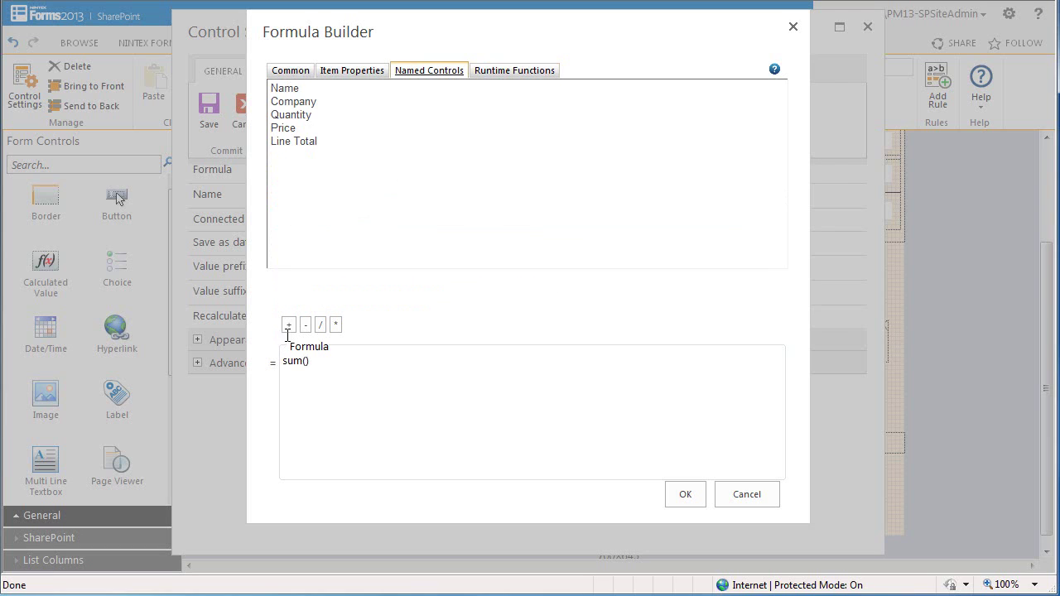
click(307, 361)
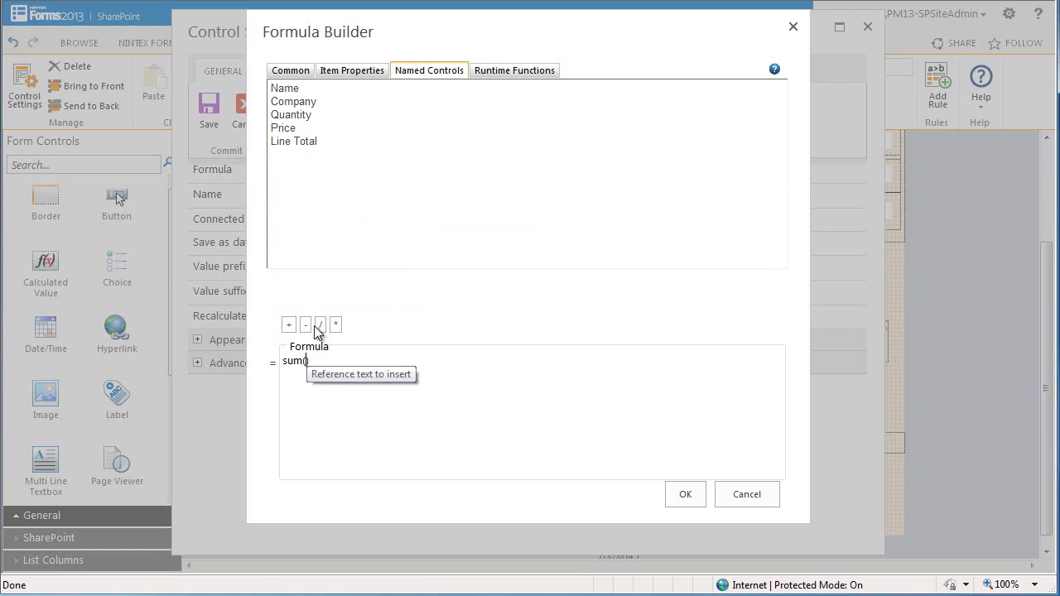
click(307, 142)
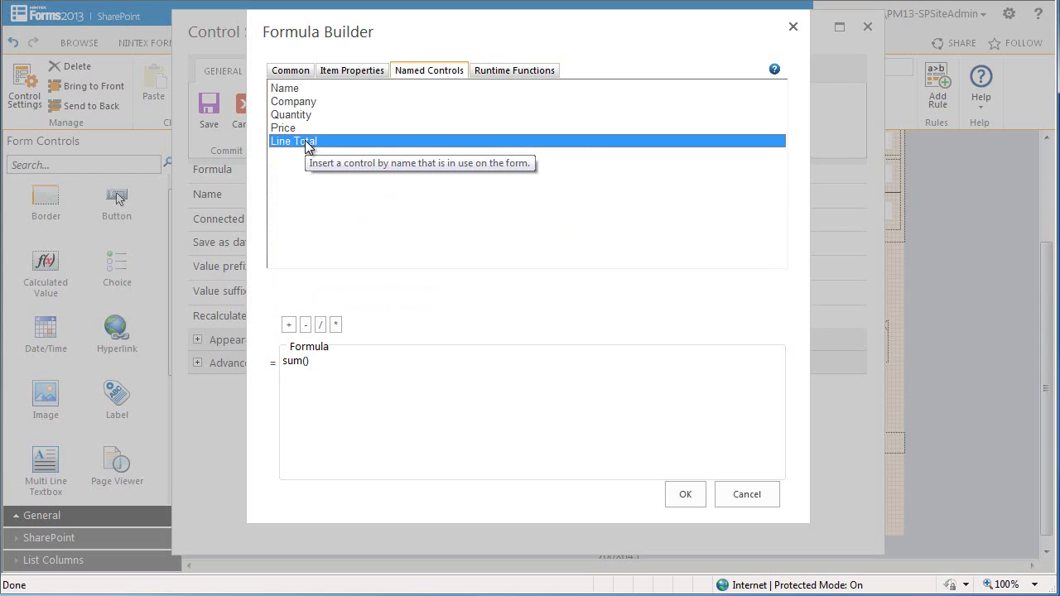
double_click(307, 142)
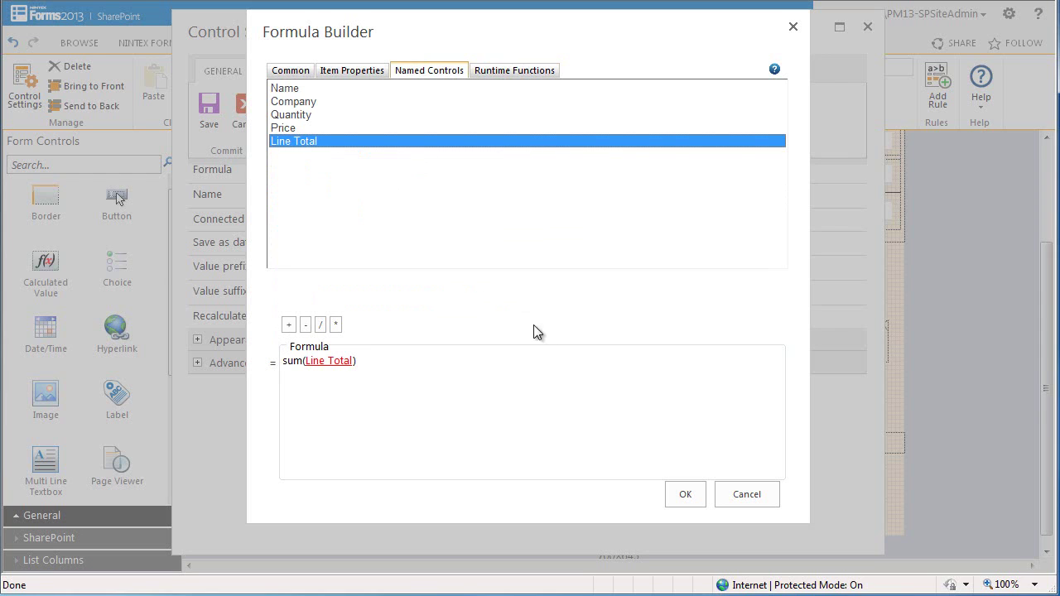
click(677, 496)
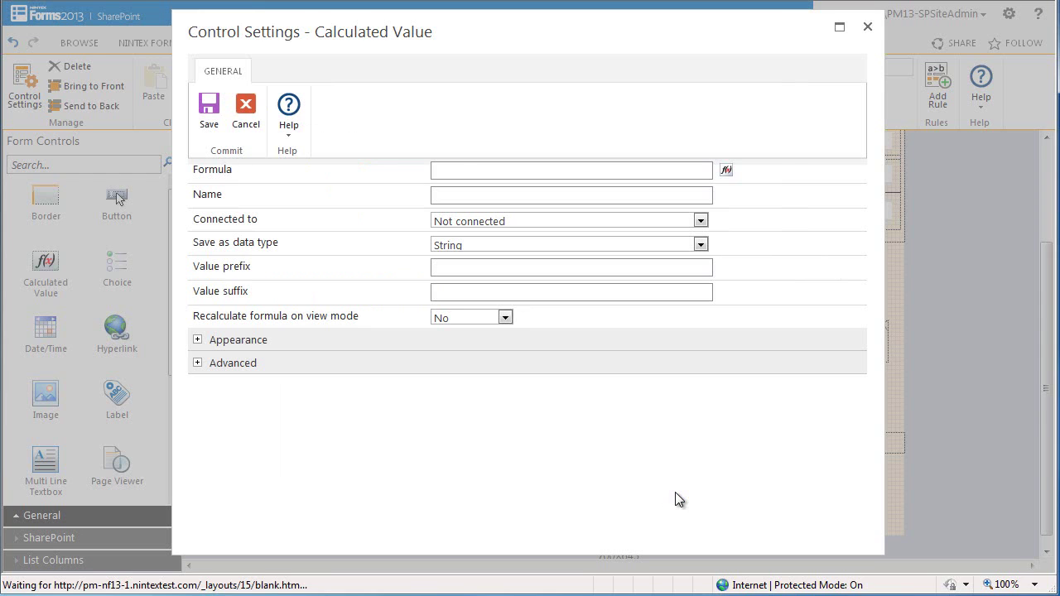
- Make it a Decimal named 'Grand Total' with CSS class nf-form-input nf-section, and save
click(651, 245)
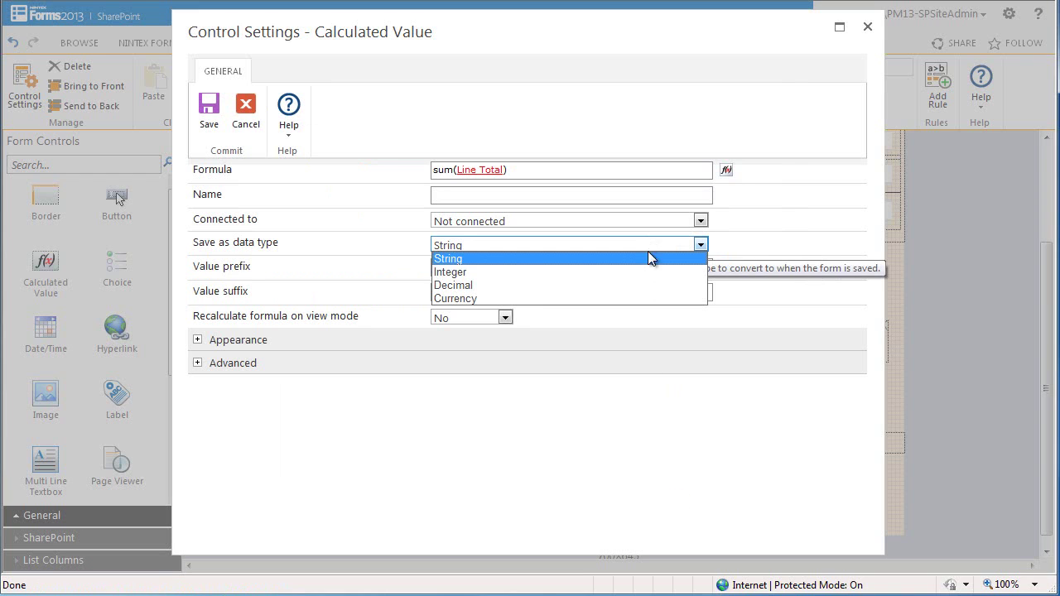
click(616, 286)
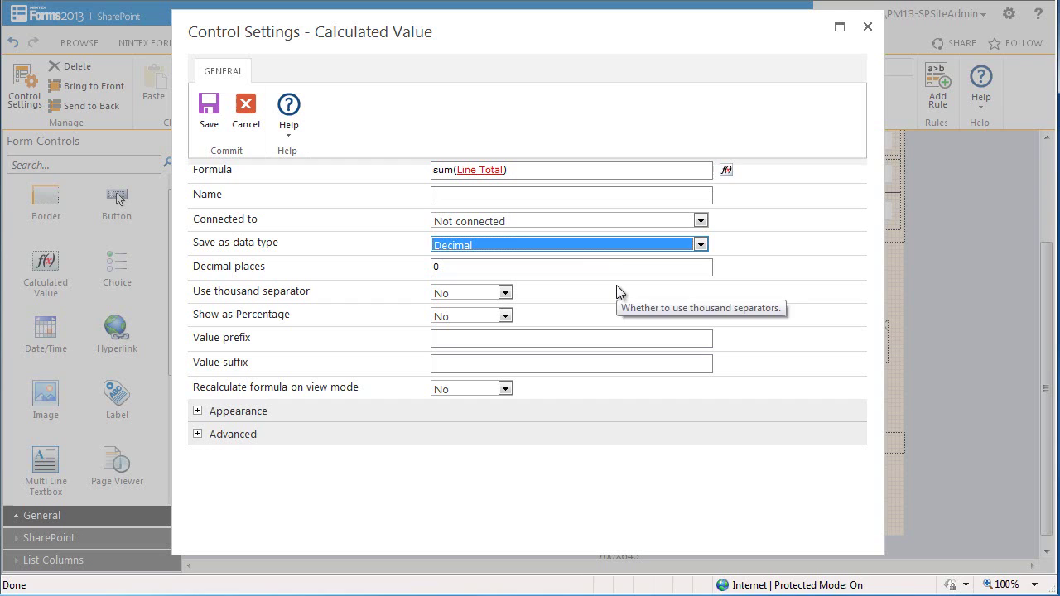
click(601, 195)
text(G)
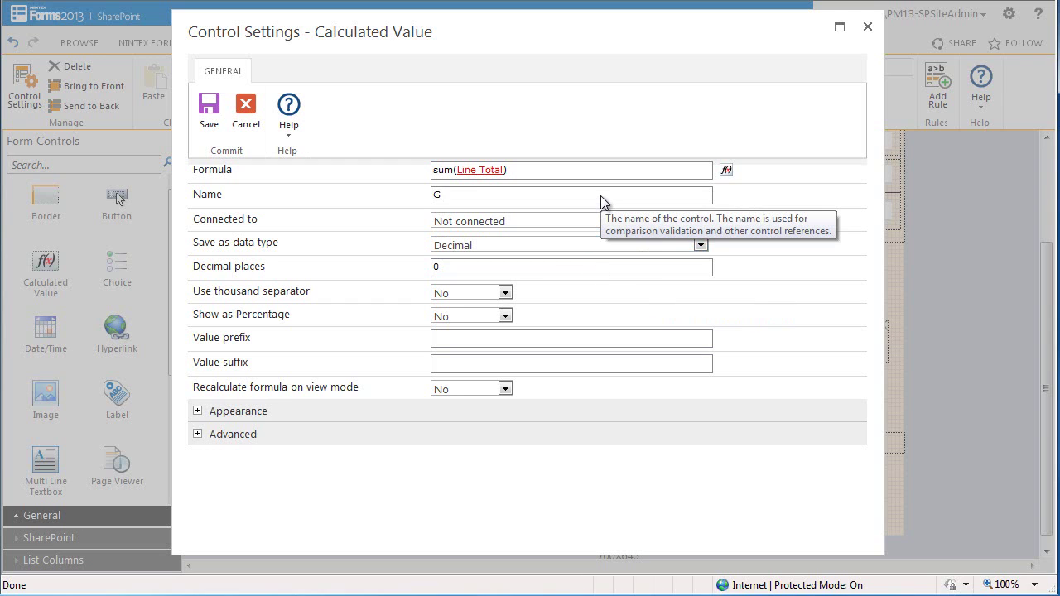
text(rand Total)
click(305, 414)
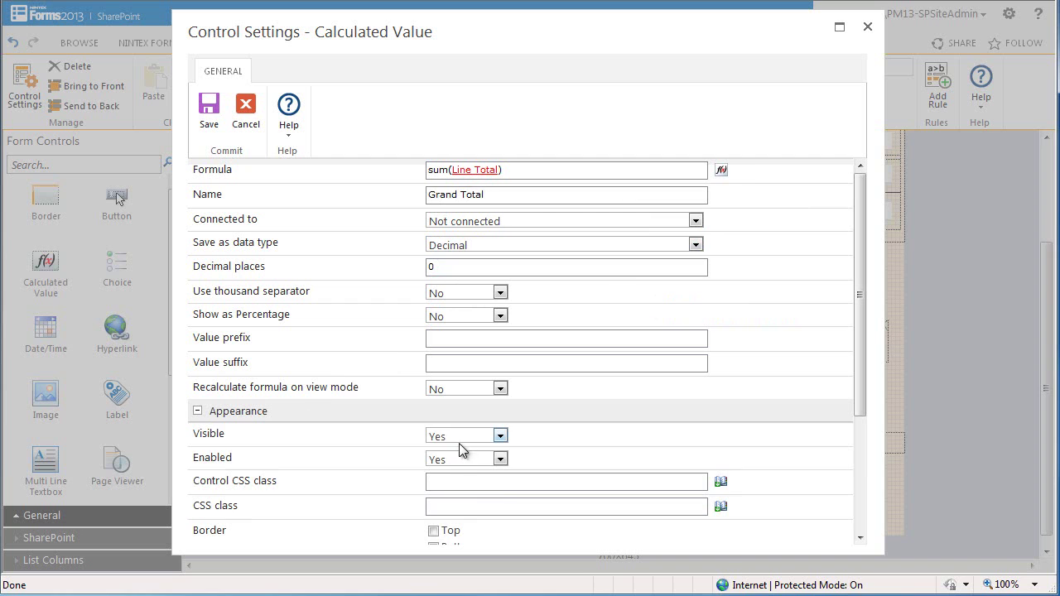
click(490, 508)
text(nf-form-input nf-section)
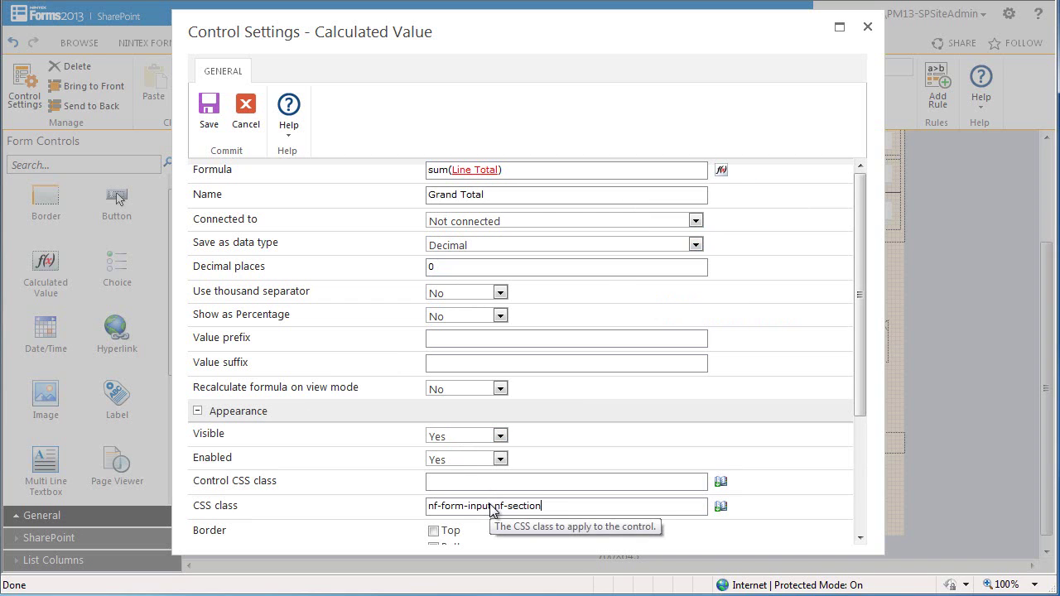
click(216, 126)
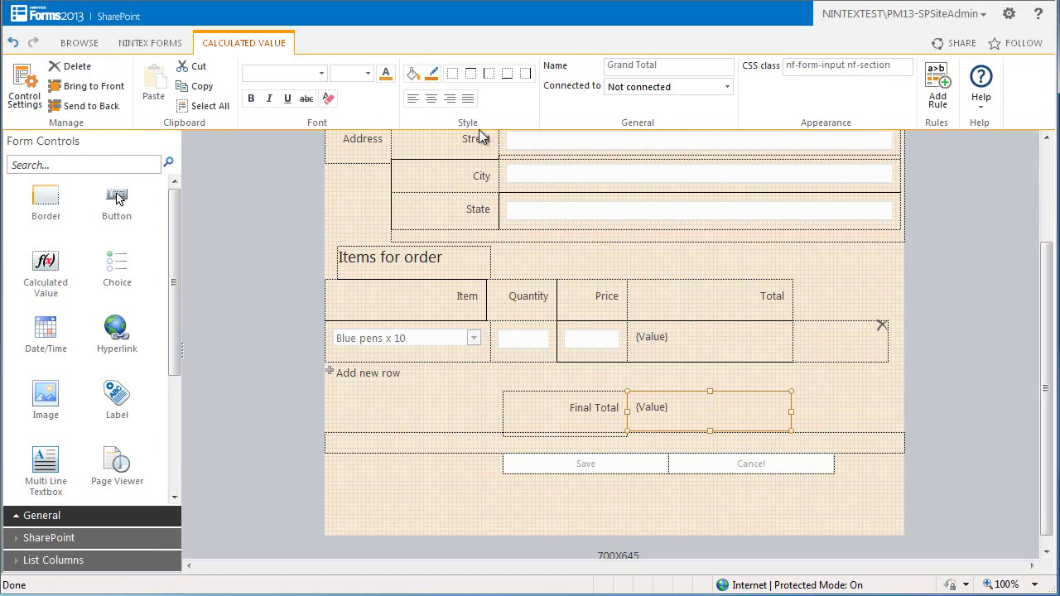
- Right-align the Final Total and row Total values, then bring up the form's Preview Settings
click(451, 99)
click(669, 338)
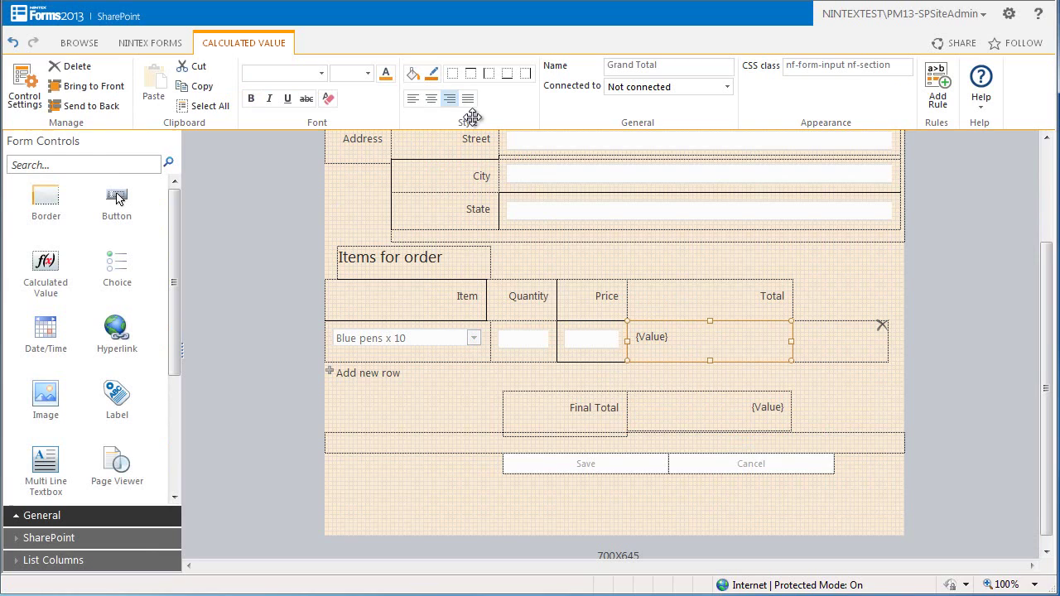
click(448, 100)
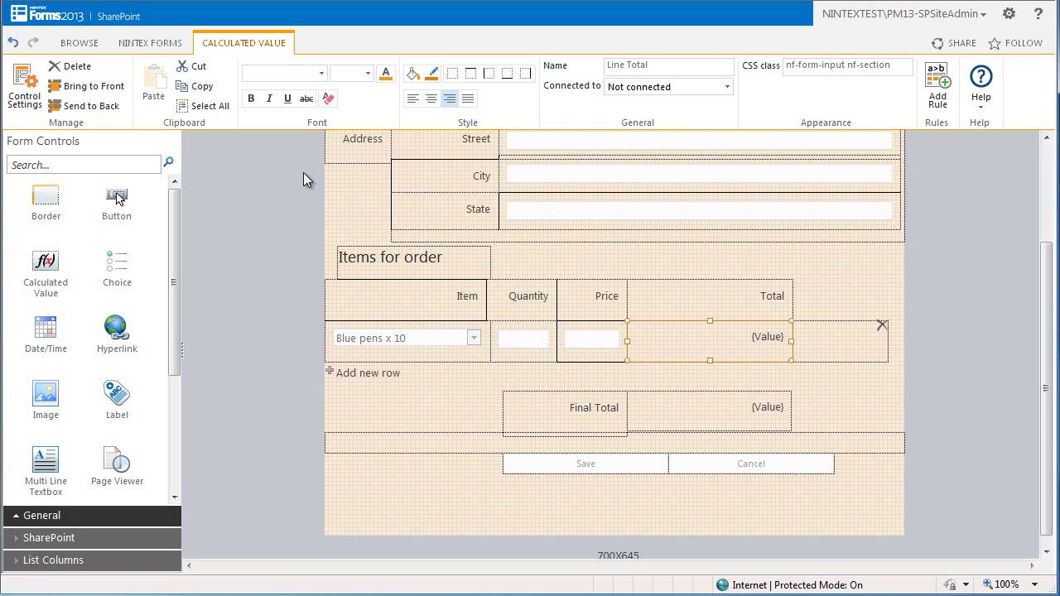
click(150, 42)
click(73, 86)
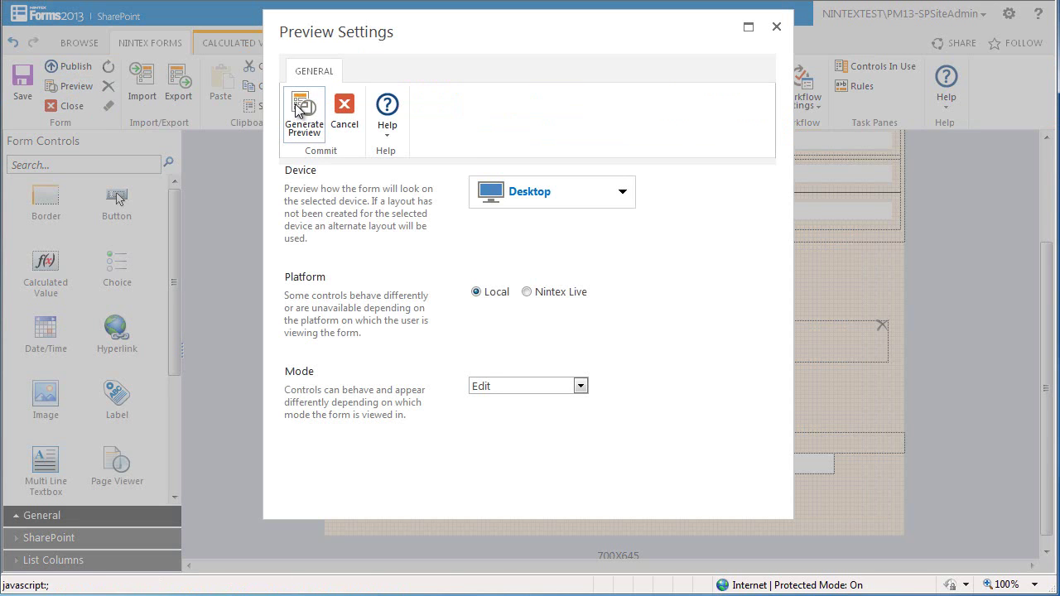
- Generate the preview and fill in a sample customer name and company 'Crestan'
click(298, 109)
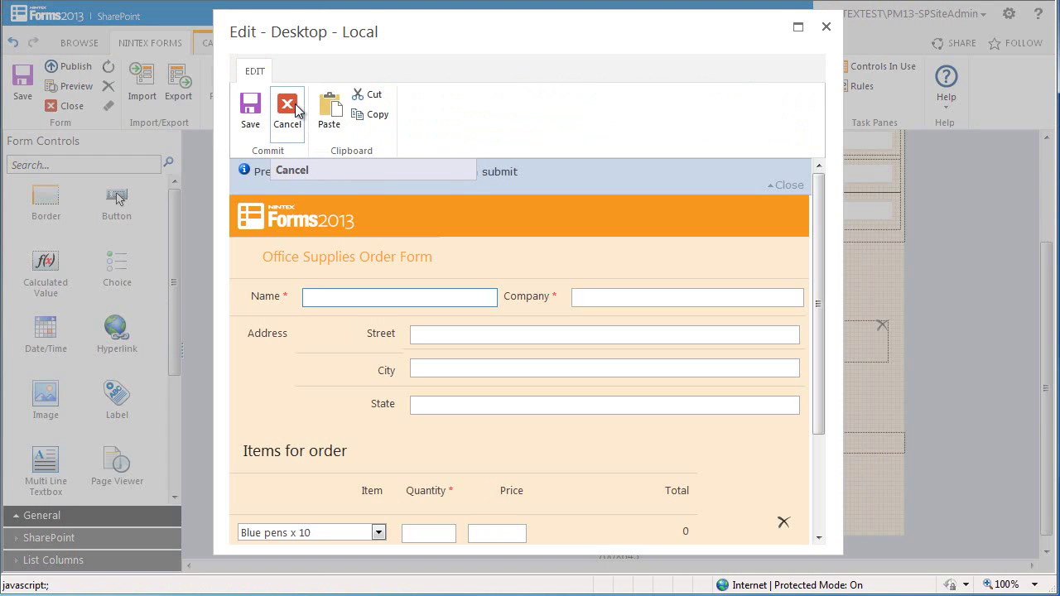
text(Emily)
key(Tab)
text(Crestan)
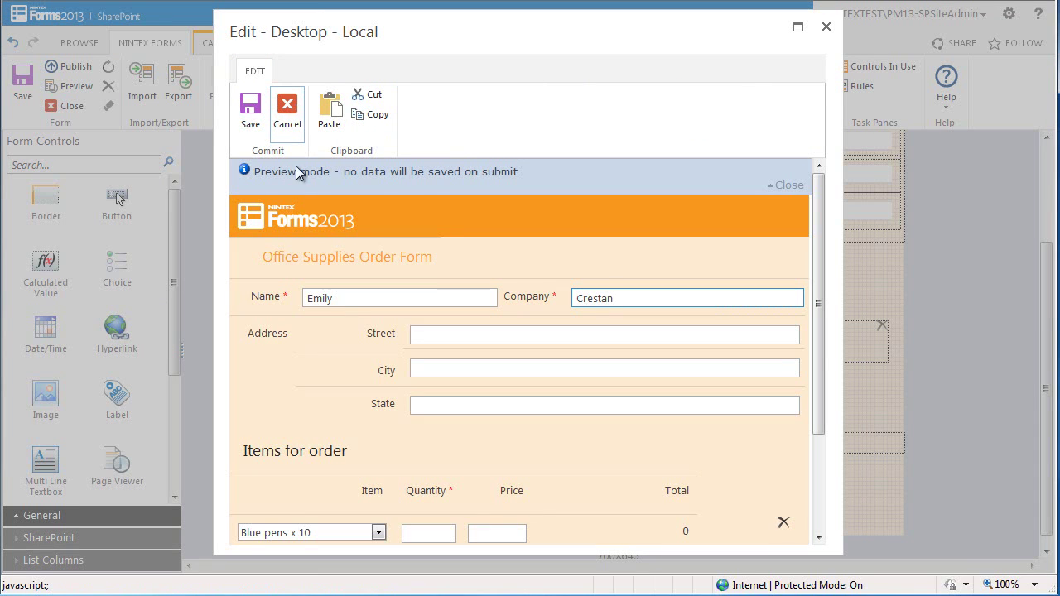
scroll(422, 347, down, 3)
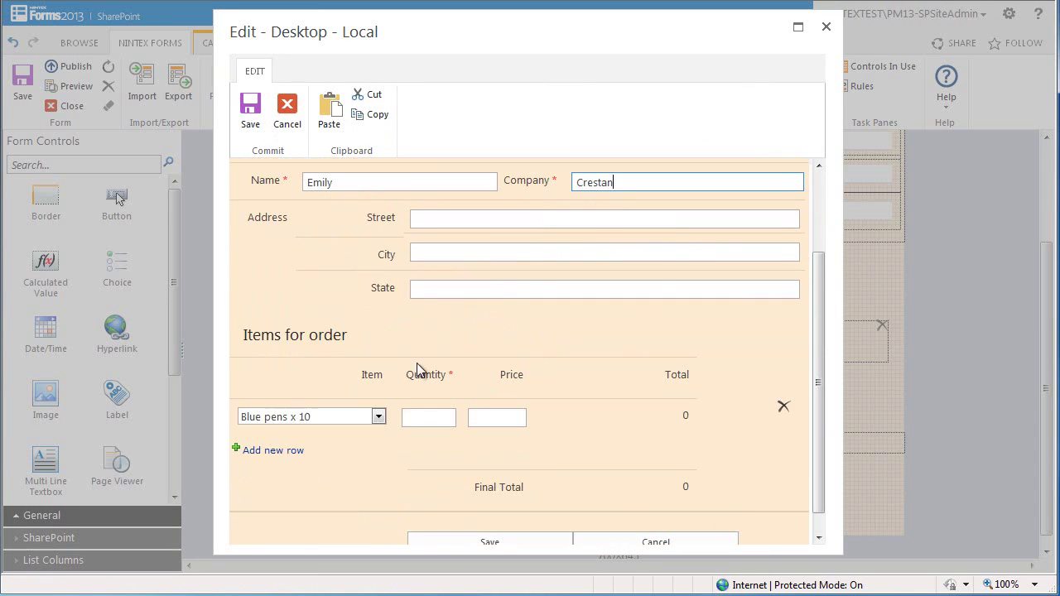
- Order Hole punch, quantity 2 at price 5, giving a line total of 10
click(379, 418)
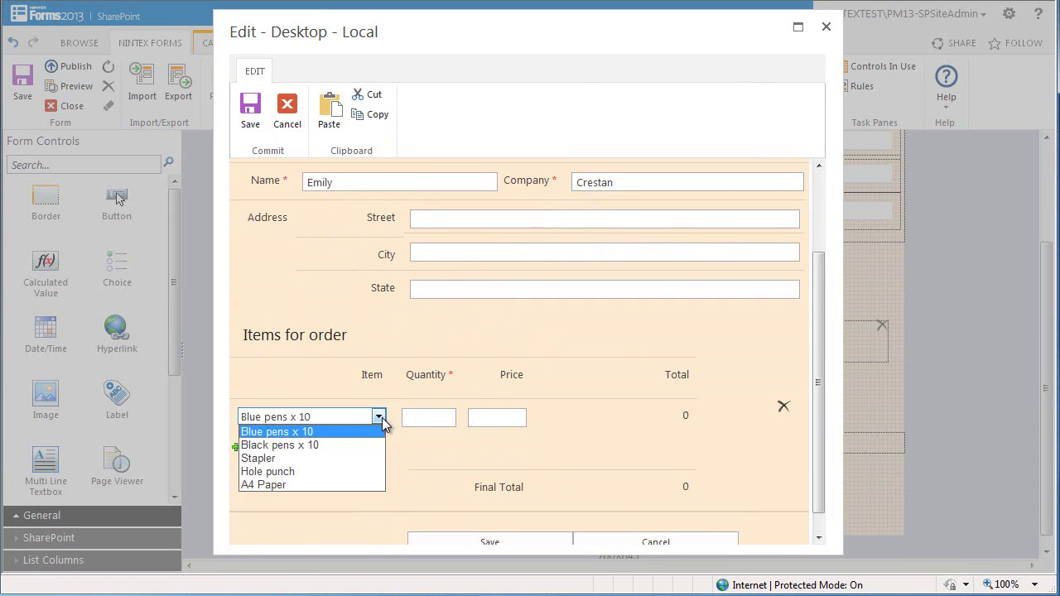
click(359, 472)
click(427, 419)
text(2)
click(493, 419)
text(5)
click(506, 447)
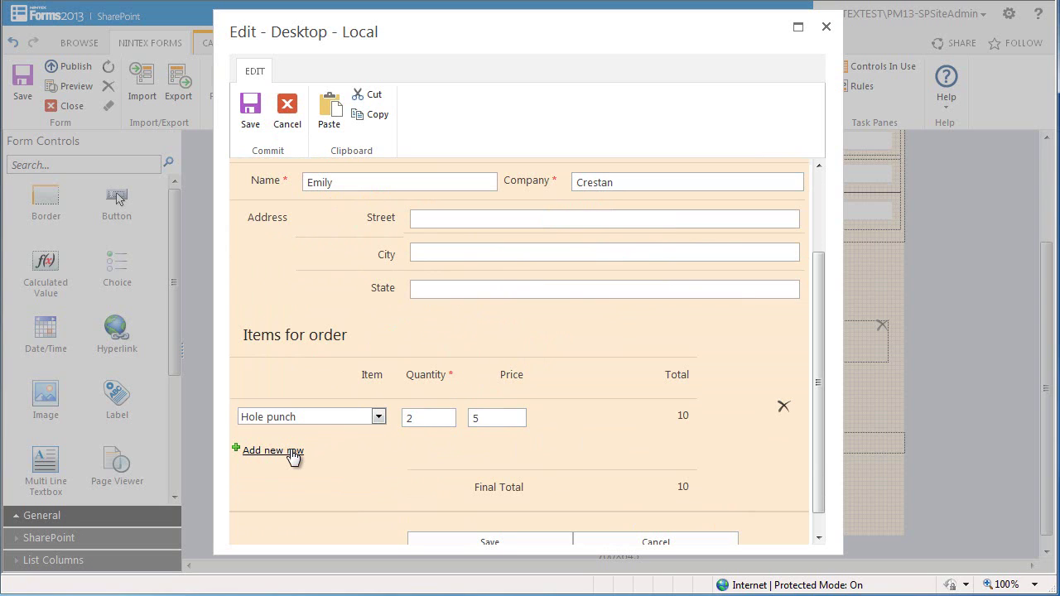
- Add a second row of Blue pens x 10, quantity 3 at price 4, making Final Total 22
click(291, 451)
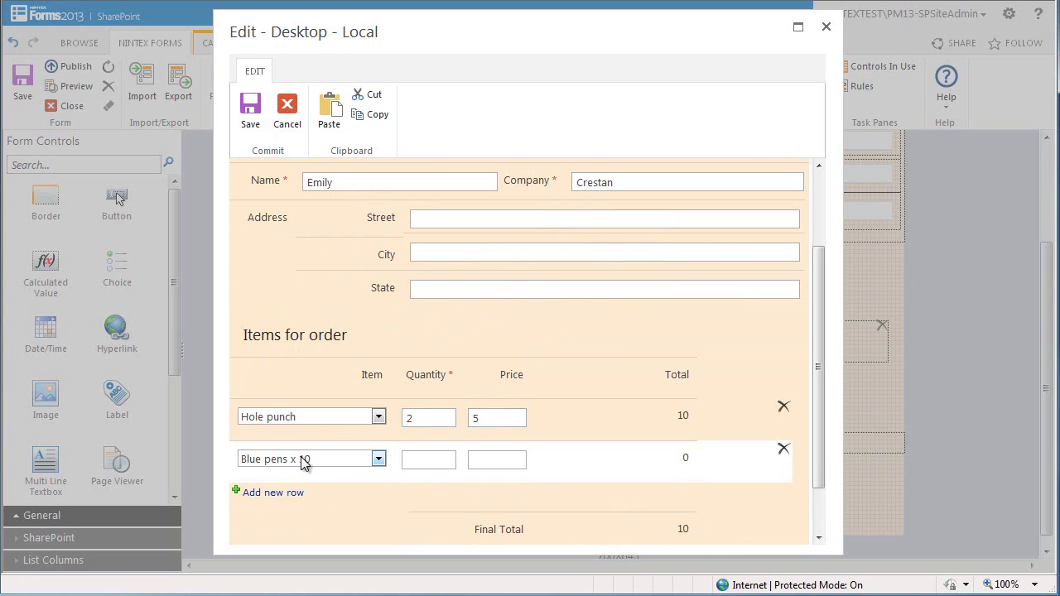
click(303, 462)
click(312, 475)
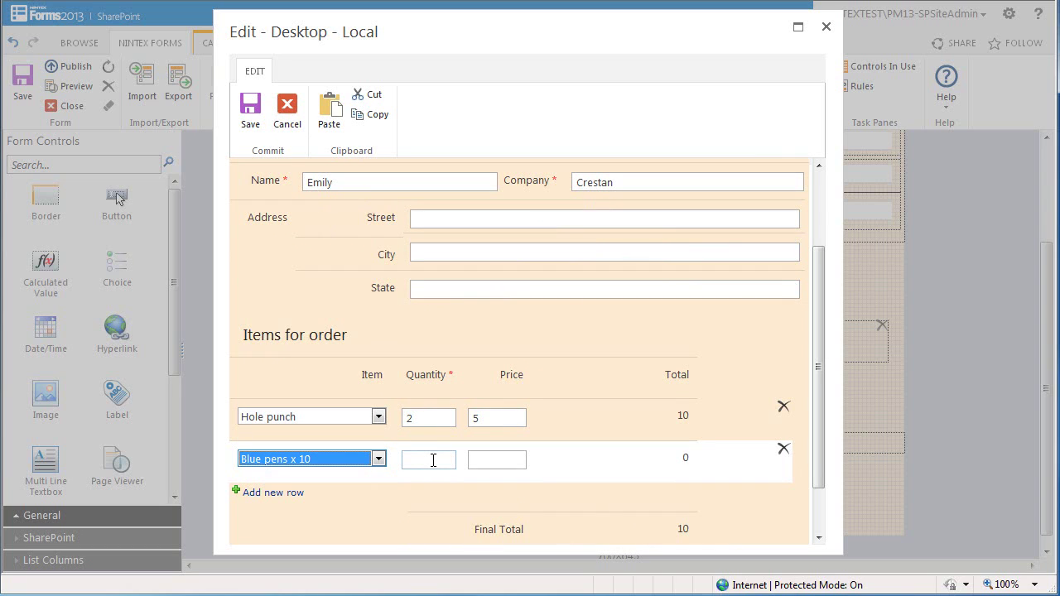
click(433, 461)
text(3)
click(478, 466)
text(4)
click(562, 470)
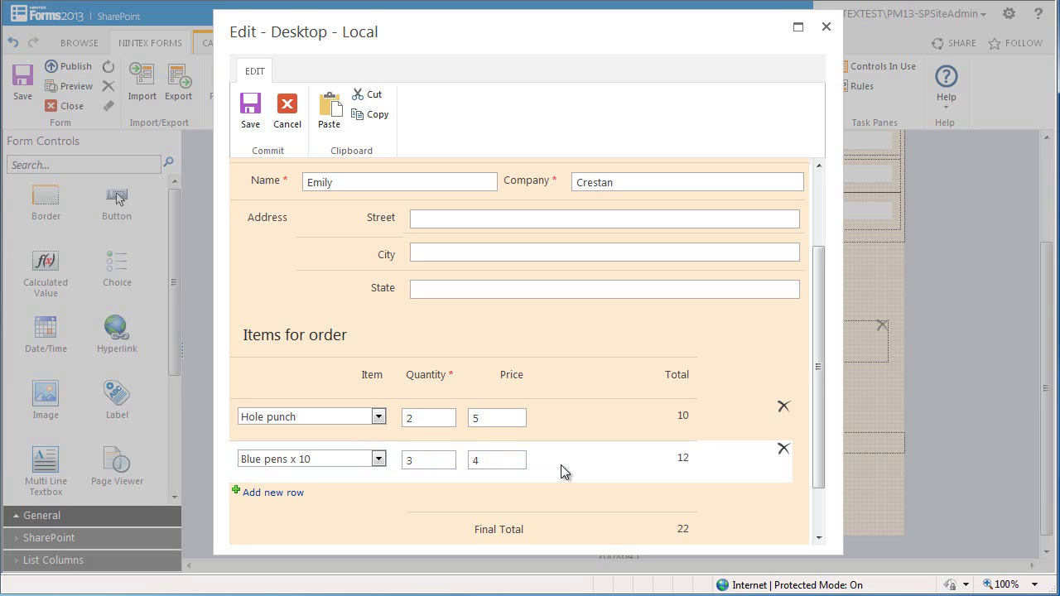
scroll(563, 471, down, 2)
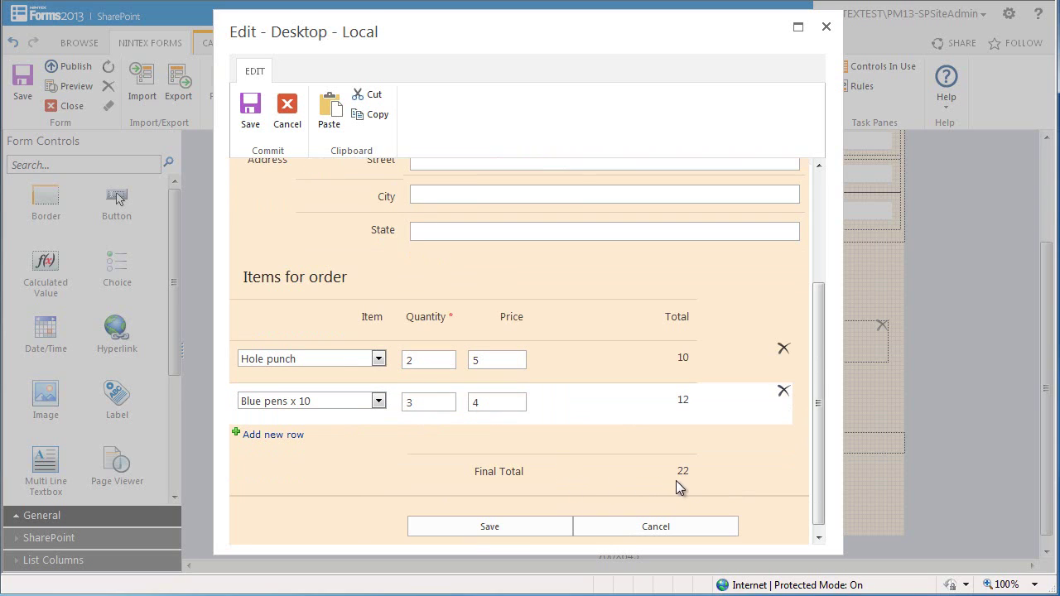